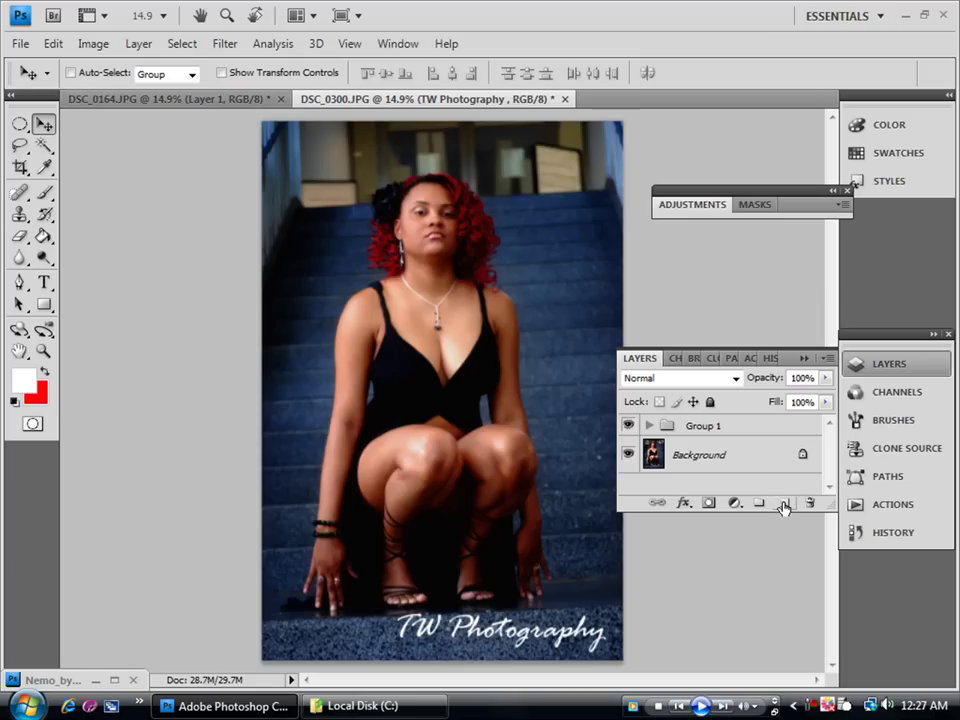
# Step: Duplicate the Background layer and desaturate the original Background layer beneath the copy
pyautogui.moveTo(656, 462); pyautogui.dragTo(782, 502)
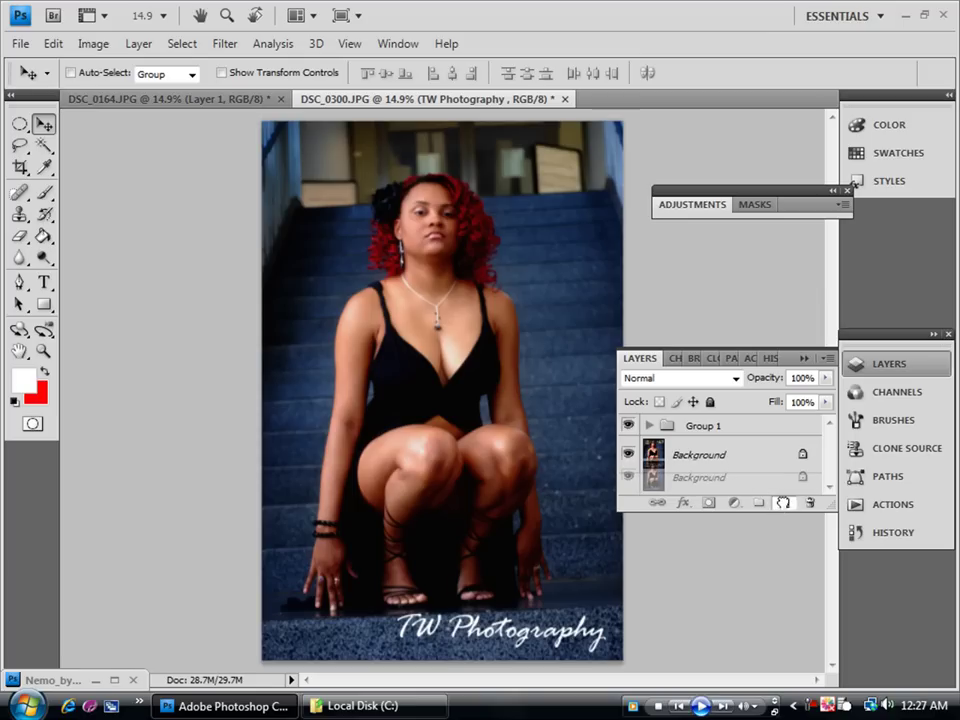
pyautogui.click(82, 45)
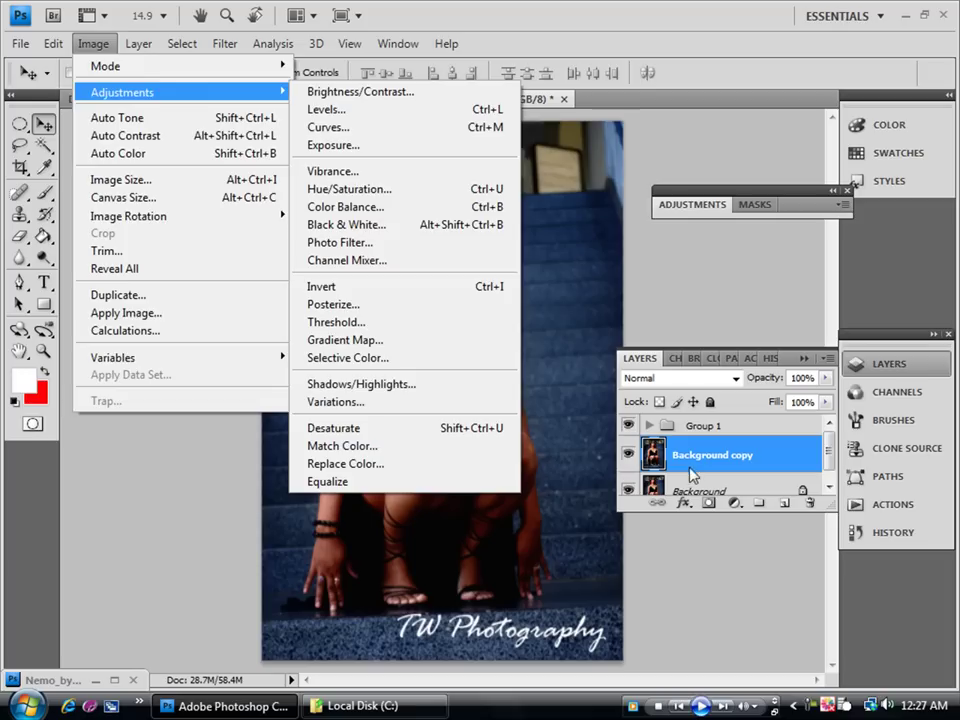
pyautogui.click(690, 482)
pyautogui.click(93, 44)
pyautogui.moveTo(146, 92)
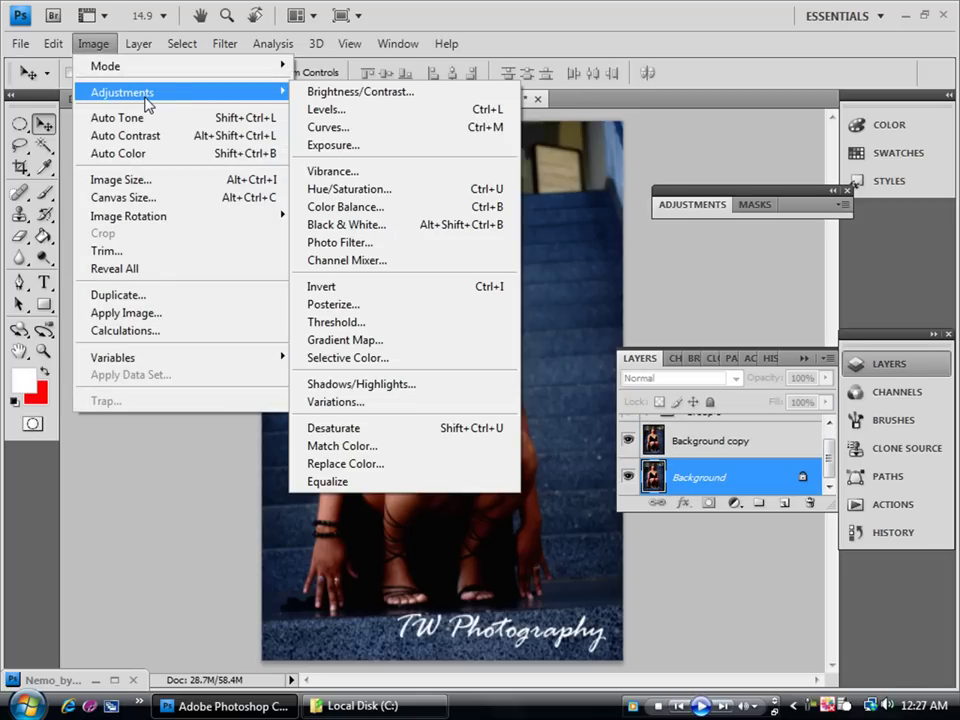
pyautogui.click(372, 428)
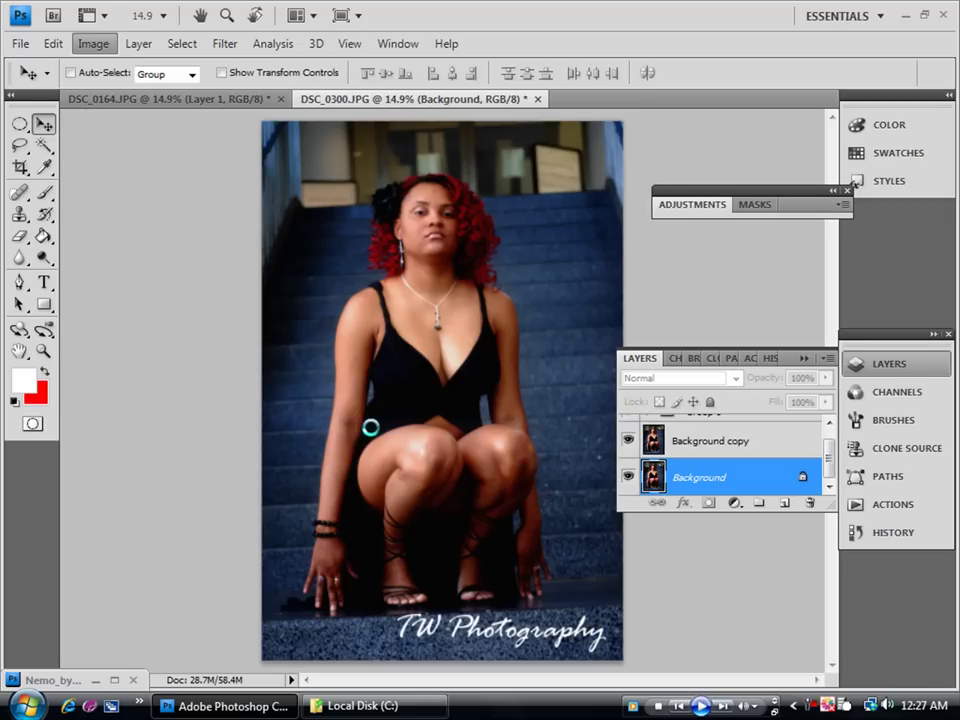
# Step: Set the Background copy layer's blend mode to Overlay and its opacity to 85%
pyautogui.click(732, 448)
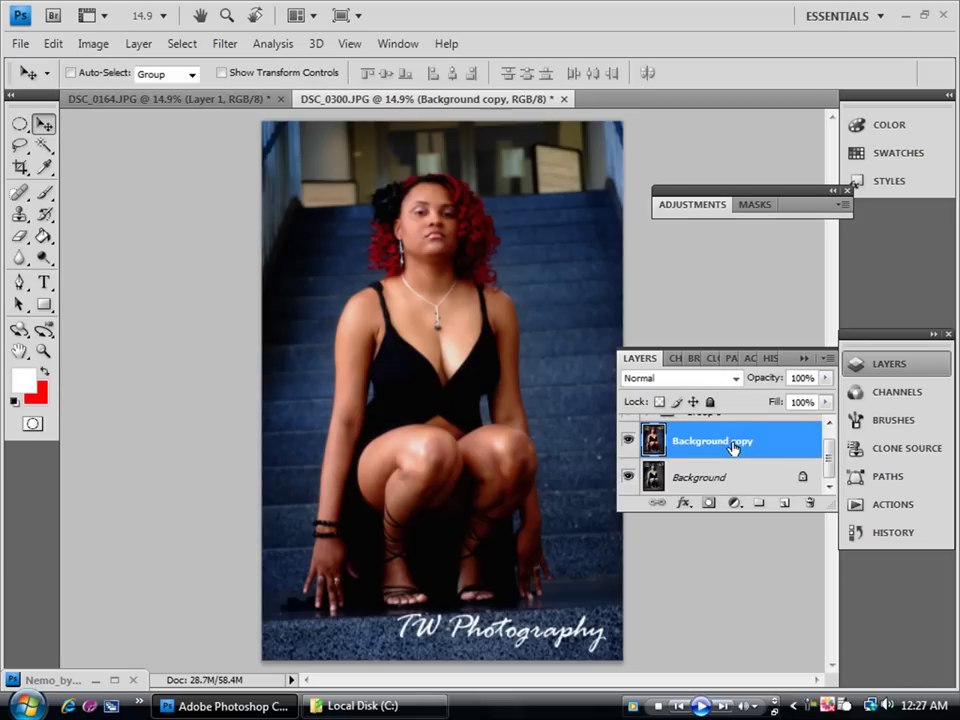
pyautogui.click(735, 379)
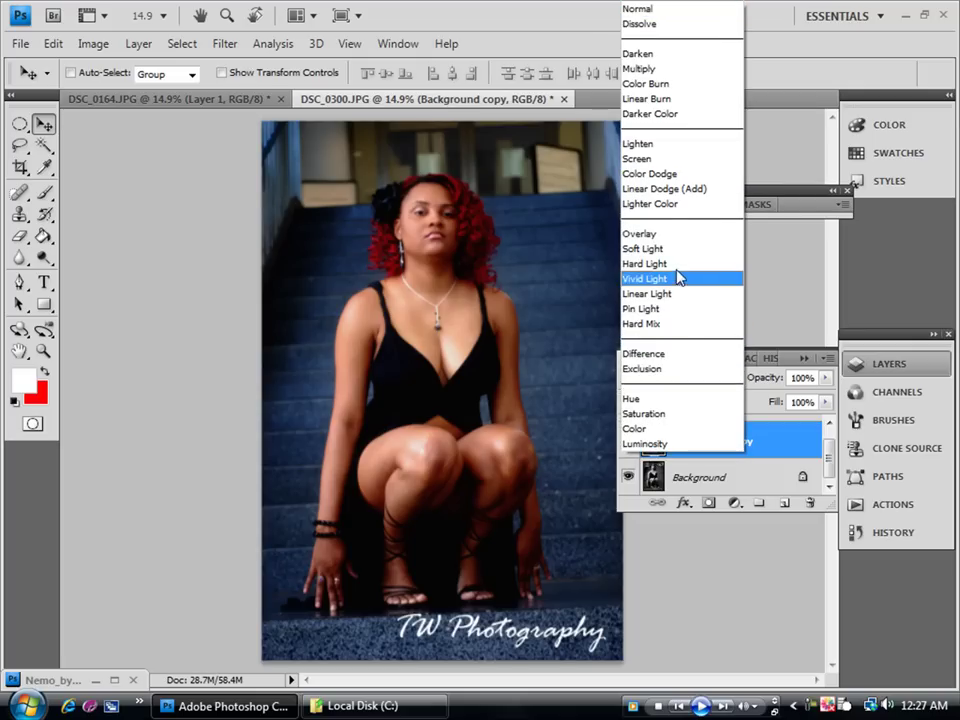
pyautogui.click(680, 234)
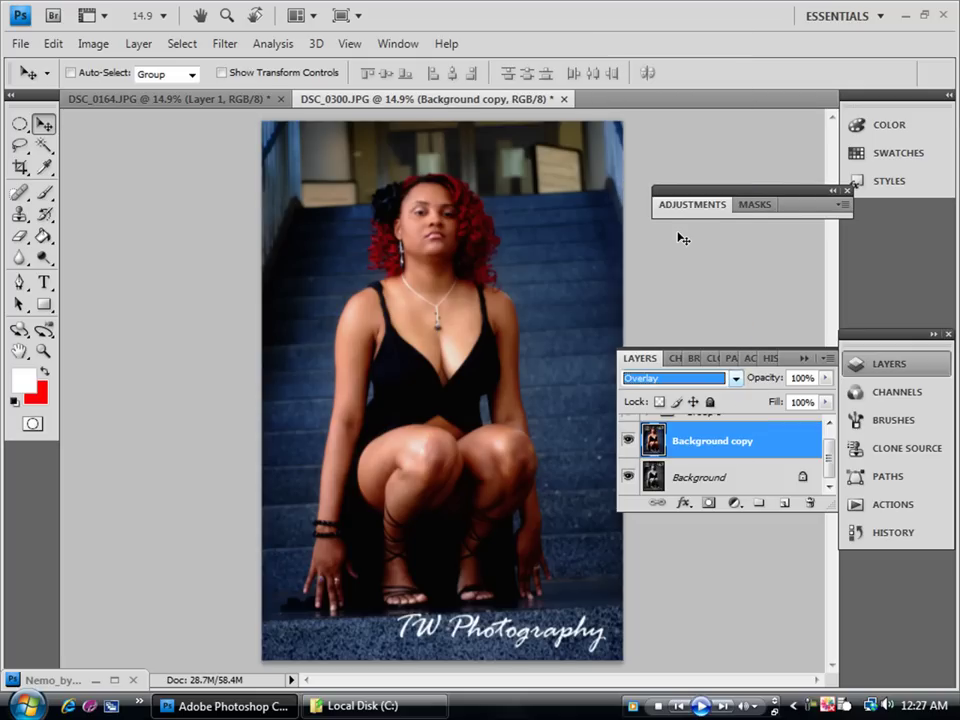
pyautogui.click(826, 379)
pyautogui.moveTo(824, 400); pyautogui.dragTo(815, 403)
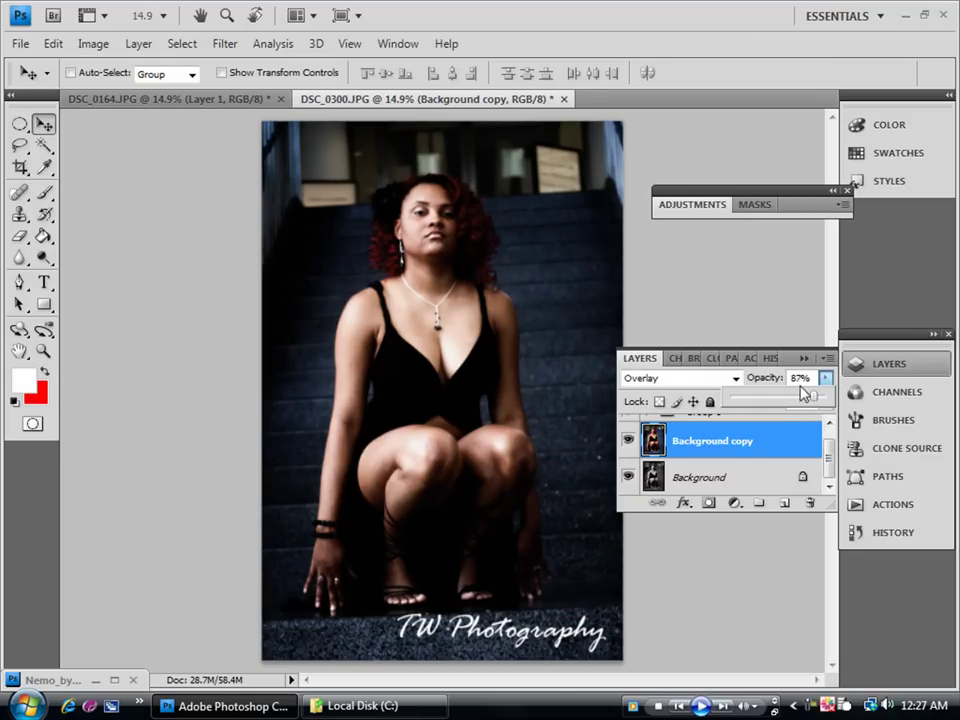
pyautogui.click(795, 378)
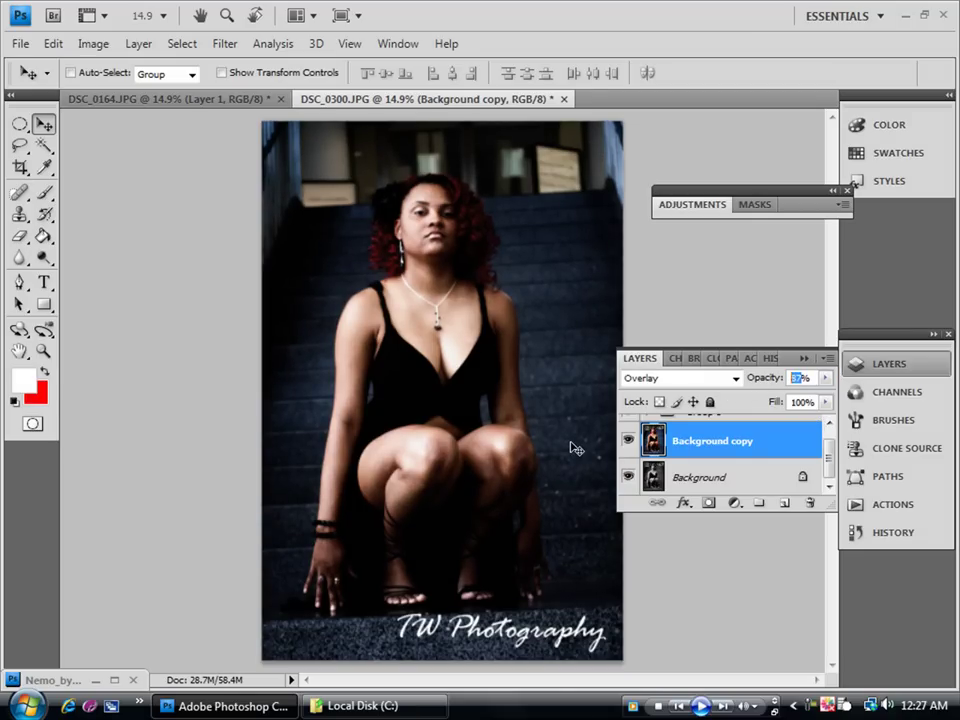
pyautogui.write('85')
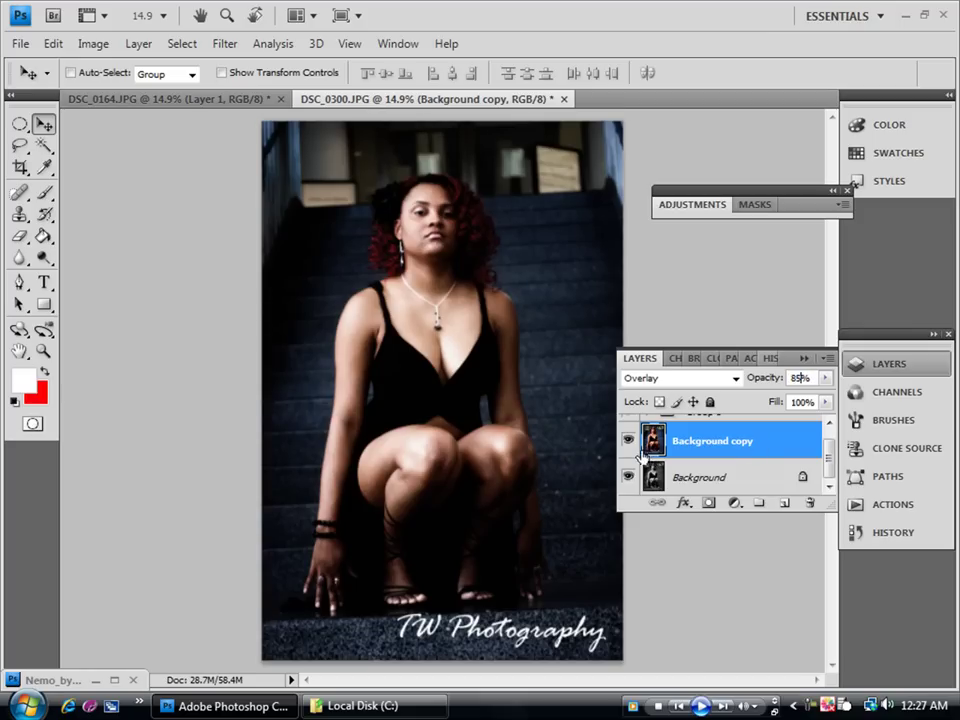
# Step: Add a new empty layer above the photo copy and set the brush diameter to 45 px
pyautogui.click(783, 505)
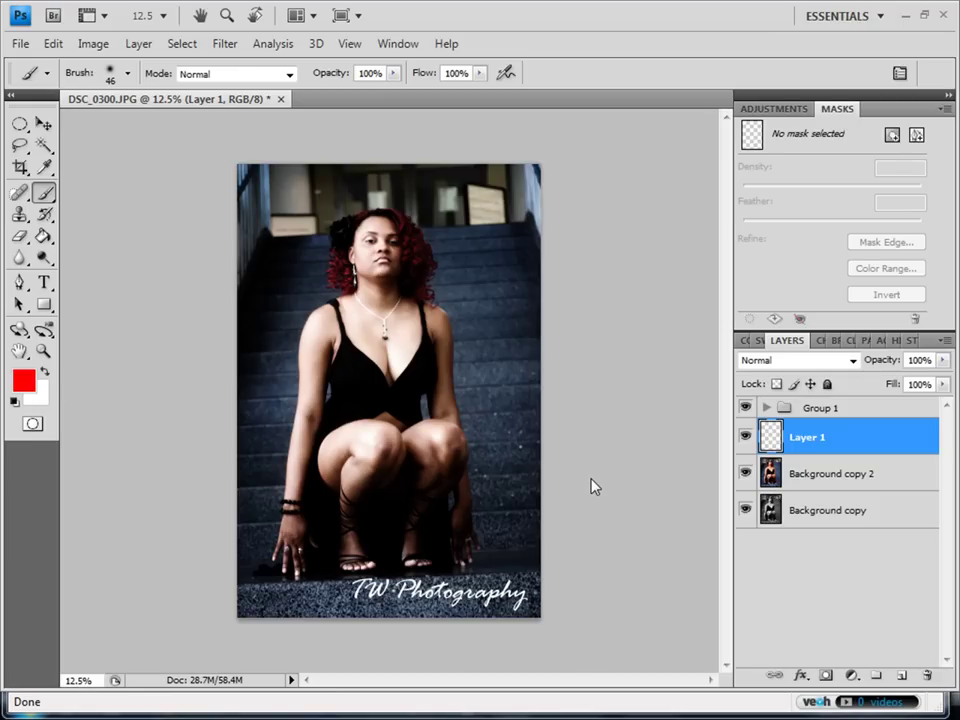
pyautogui.click(109, 76)
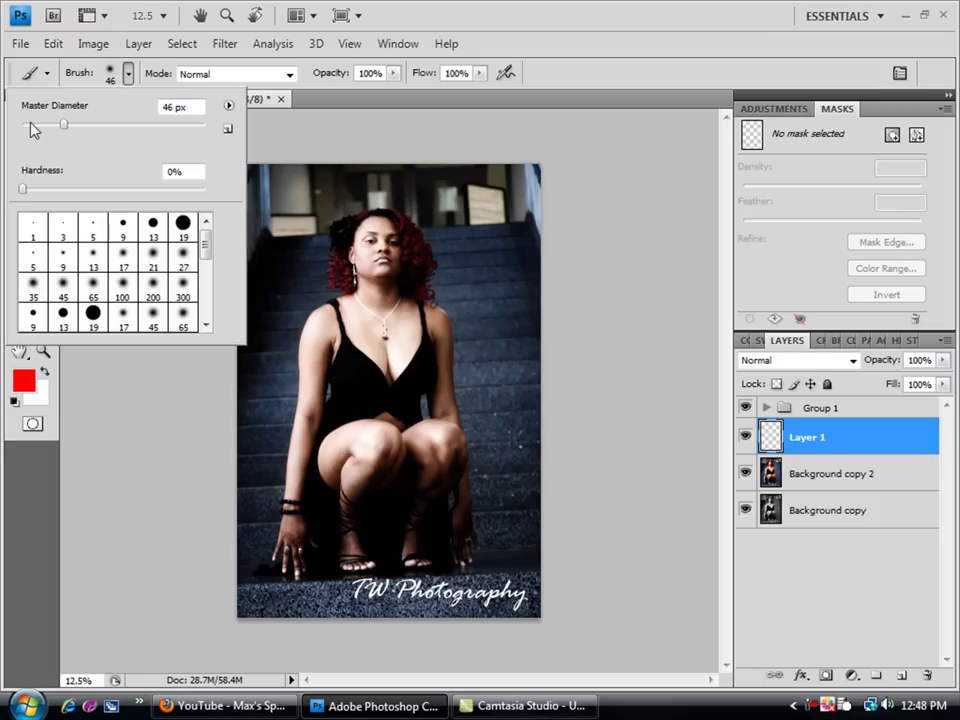
pyautogui.click(178, 104)
pyautogui.press('BackSpace')
pyautogui.write('5')
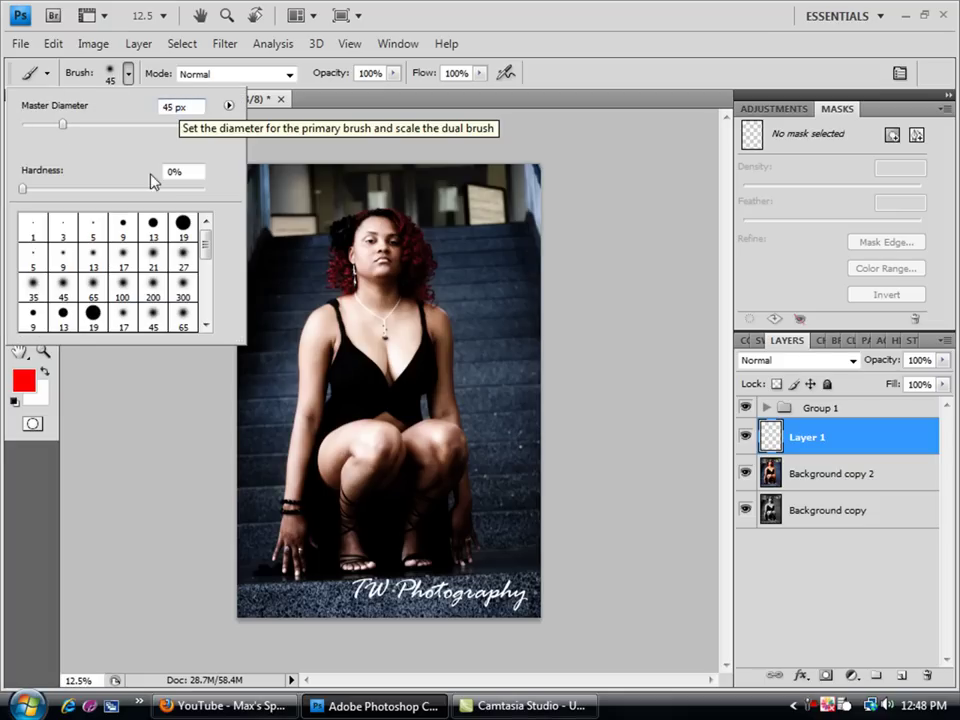
pyautogui.click(129, 382)
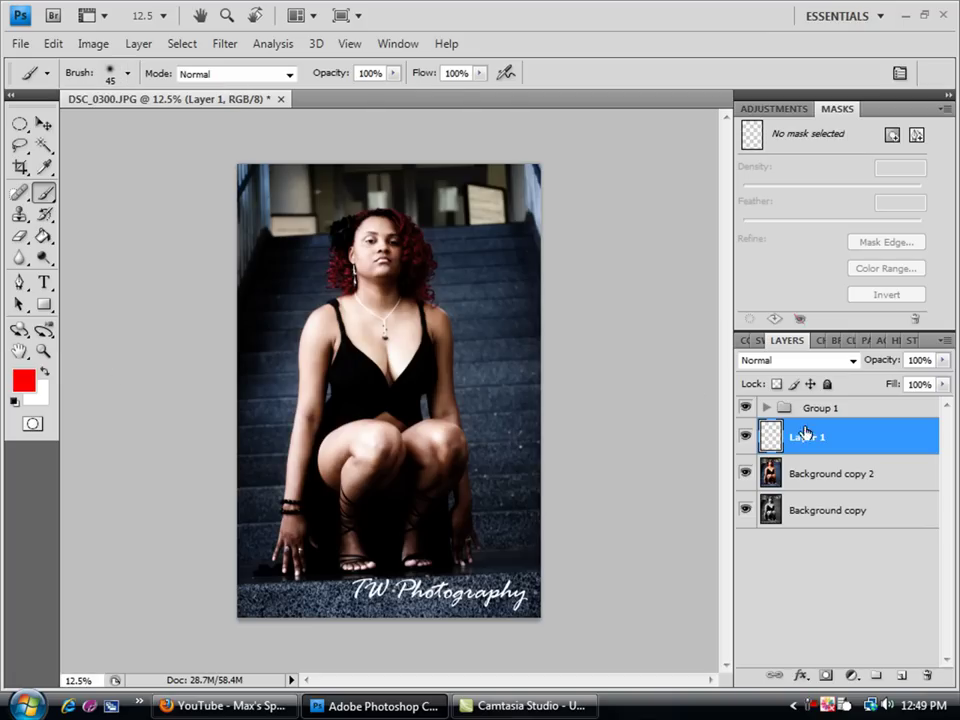
# Step: Check the brush's Shape Dynamics and Scattering settings
pyautogui.click(833, 341)
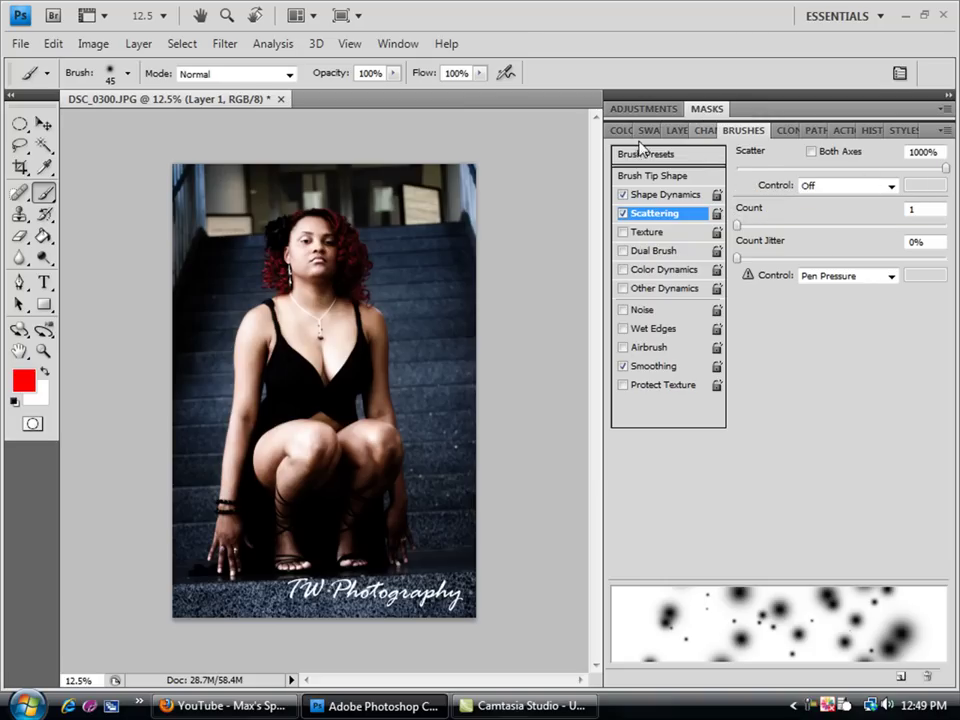
pyautogui.click(681, 132)
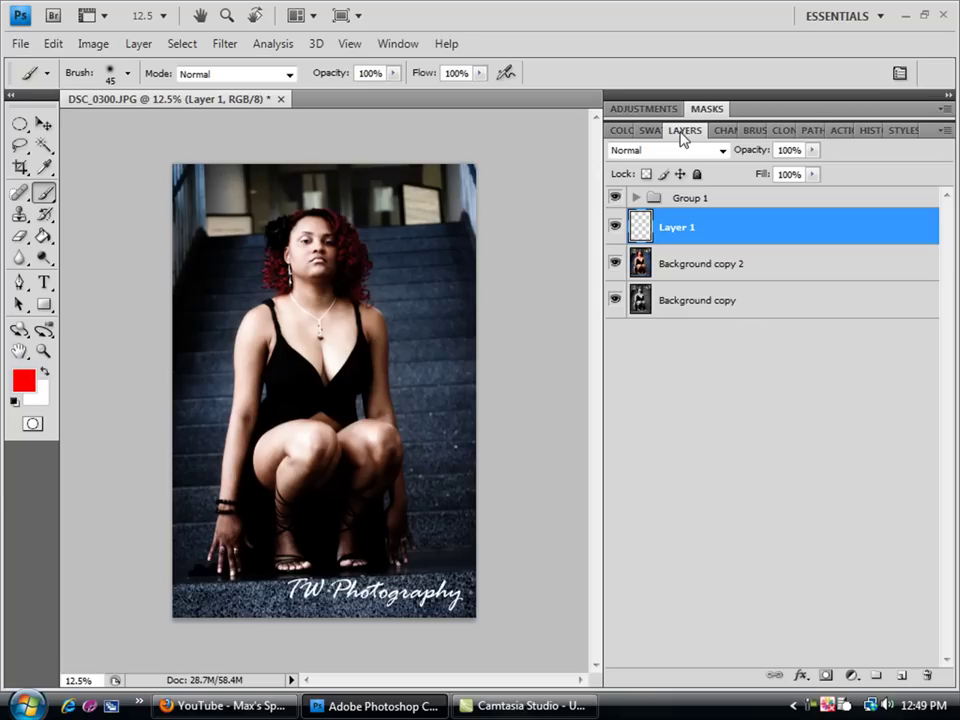
# Step: Draw a winding five-point path with the Pen tool, weaving across the woman from above her head down to her feet
pyautogui.click(20, 284)
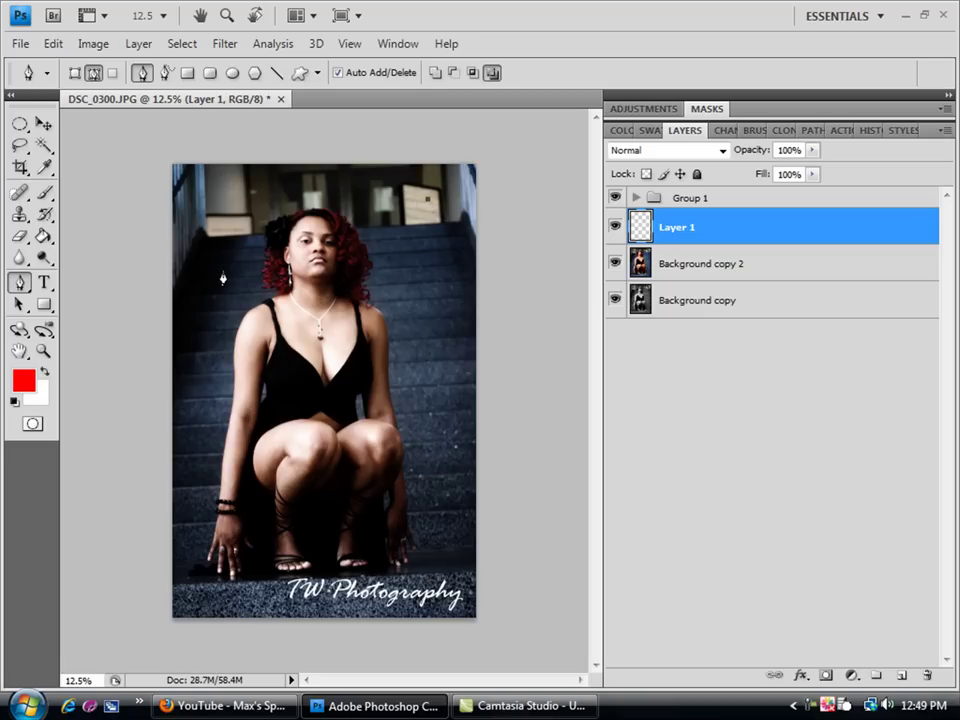
pyautogui.click(428, 199)
pyautogui.moveTo(209, 270); pyautogui.dragTo(203, 335)
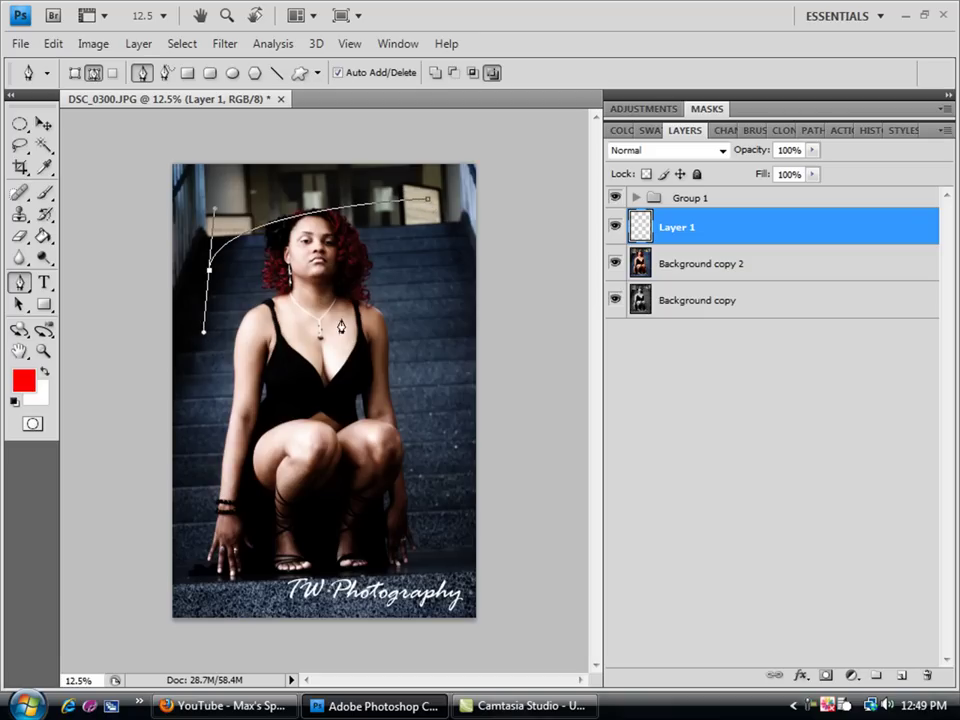
pyautogui.moveTo(430, 321); pyautogui.dragTo(429, 376)
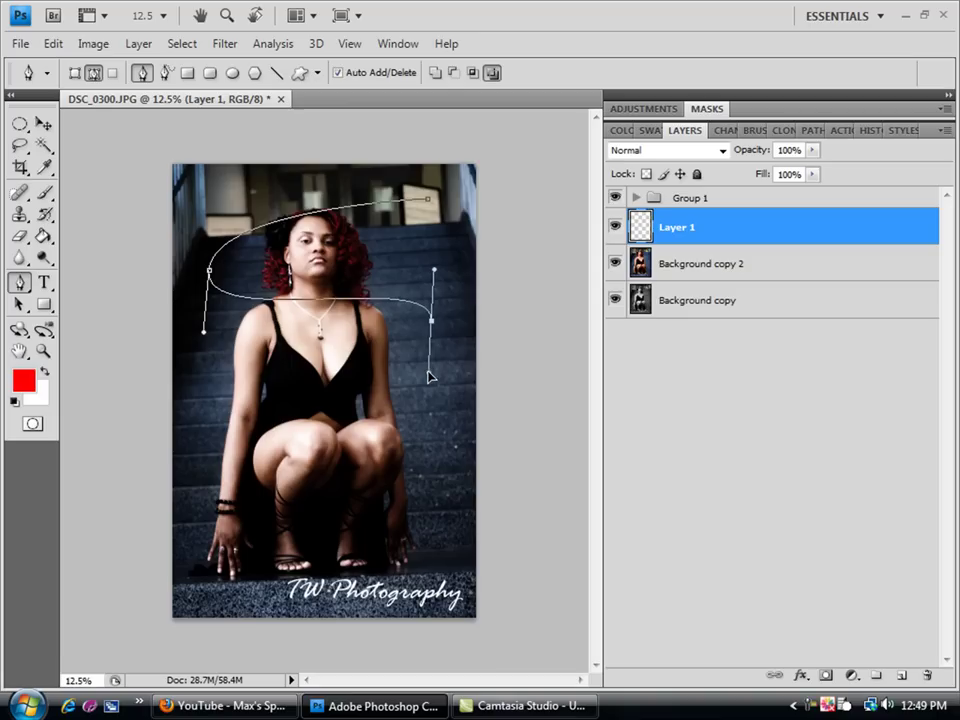
pyautogui.moveTo(216, 425); pyautogui.dragTo(217, 470)
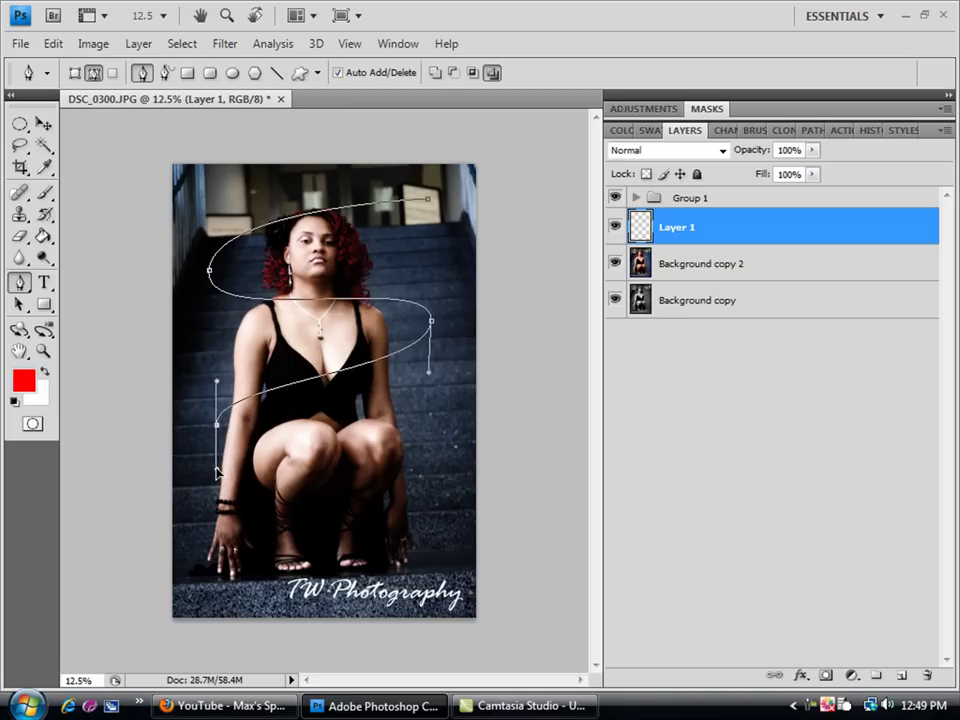
pyautogui.moveTo(435, 497); pyautogui.dragTo(463, 423)
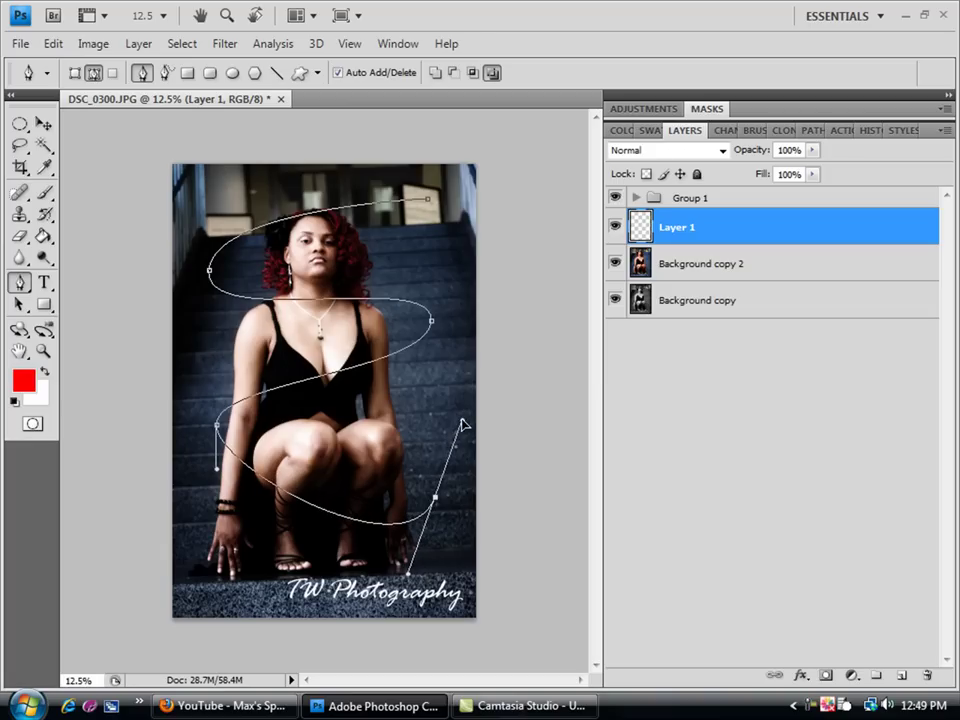
# Step: Stroke the winding path with the Brush and Simulate Pressure enabled on Layer 1, and delete the path
pyautogui.rightClick(377, 406)
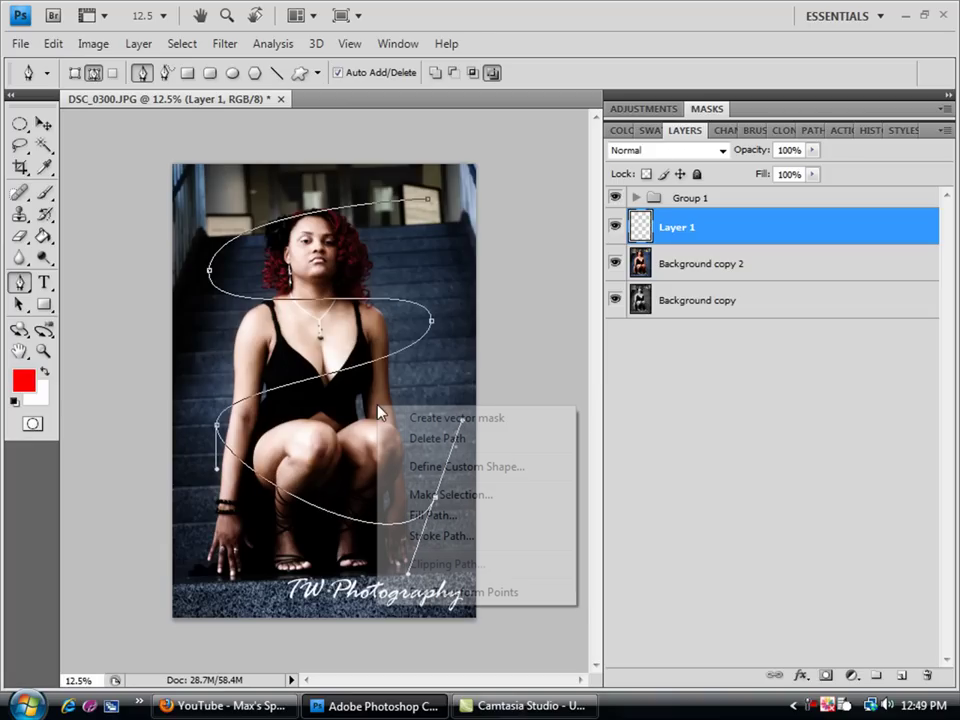
pyautogui.click(424, 538)
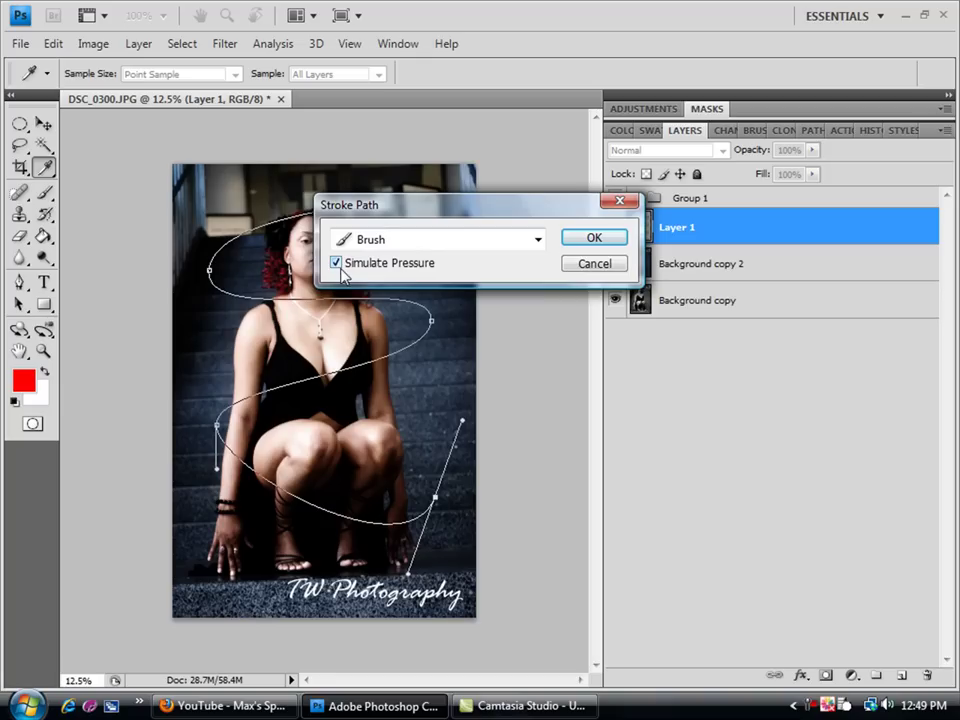
pyautogui.click(590, 240)
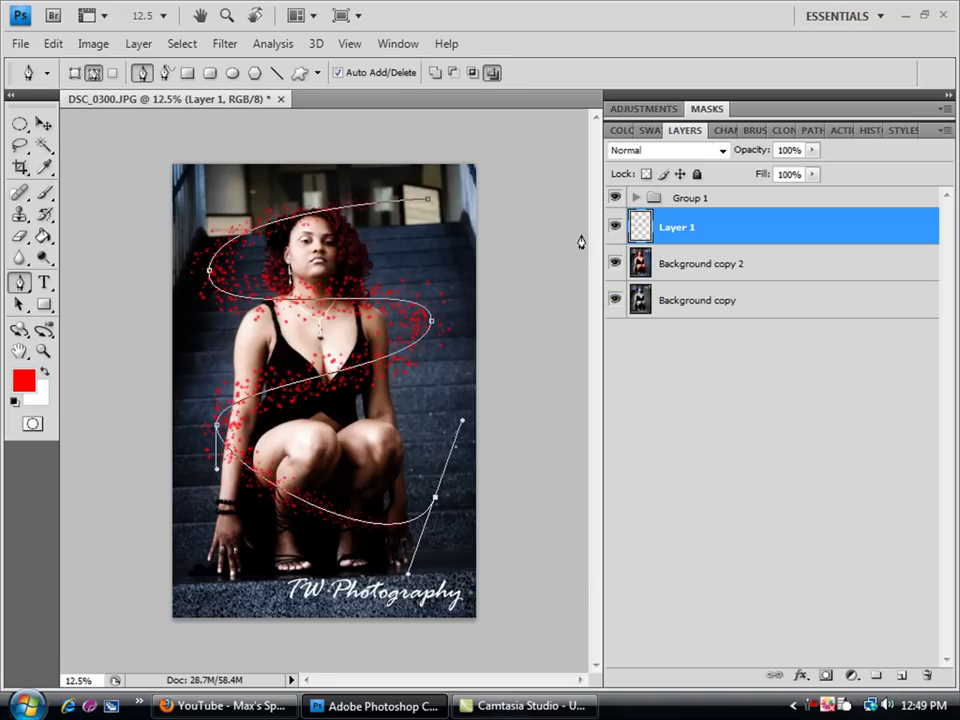
pyautogui.rightClick(389, 230)
pyautogui.click(415, 255)
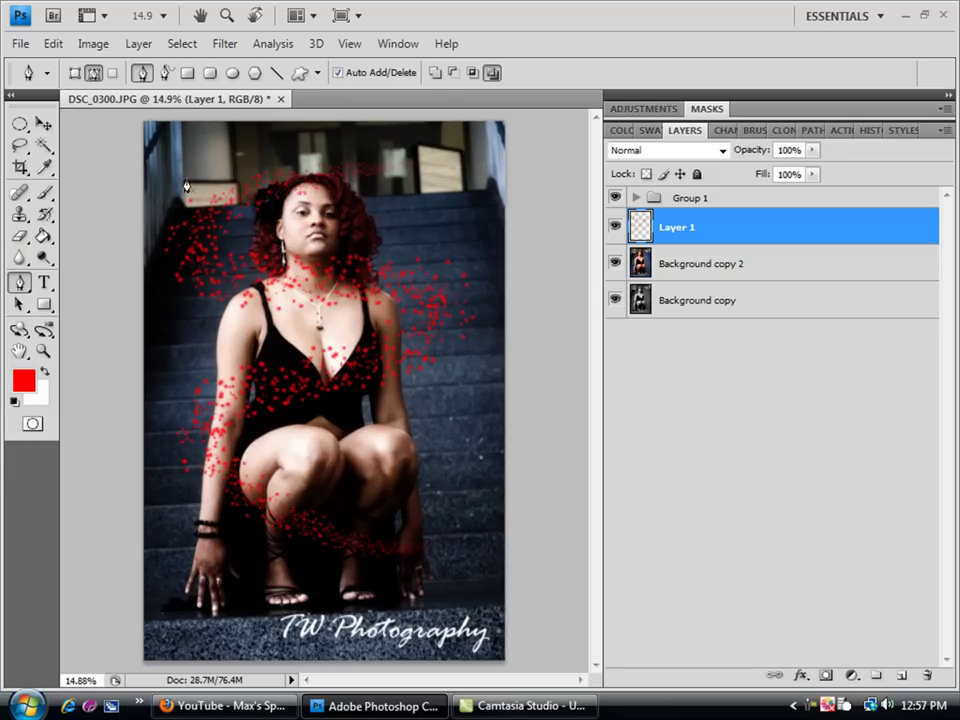
# Step: Erase the red dots covering the front of the dress on Layer 1 with a 175 px eraser
pyautogui.press('s')
pyautogui.press('e')
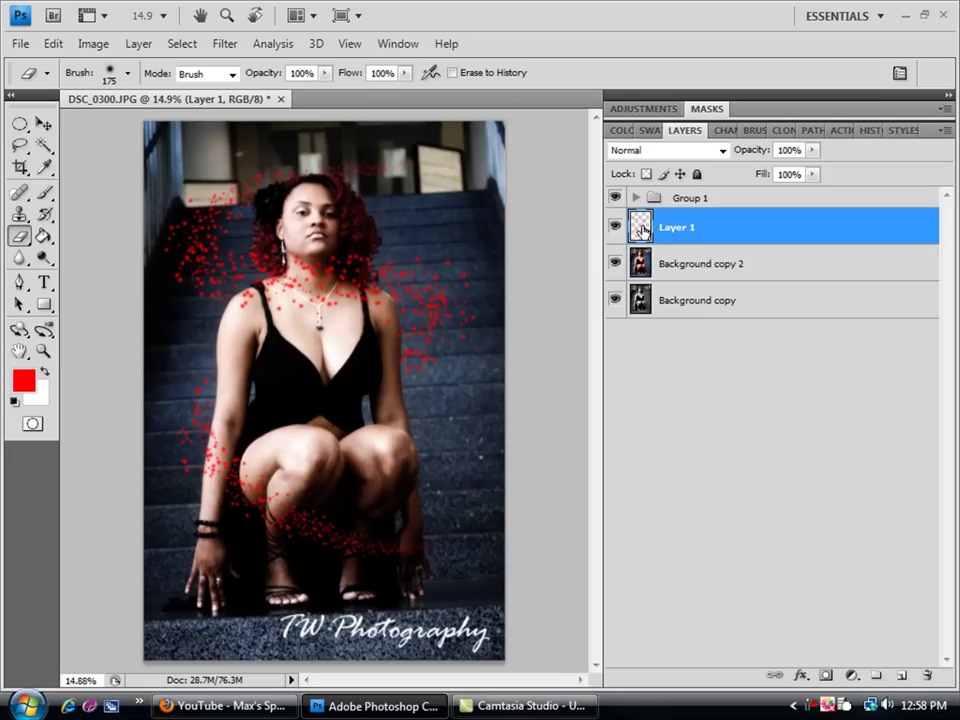
# Step: Enable the Outer Glow effect in Layer 1's blending options and show its settings
pyautogui.rightClick(695, 229)
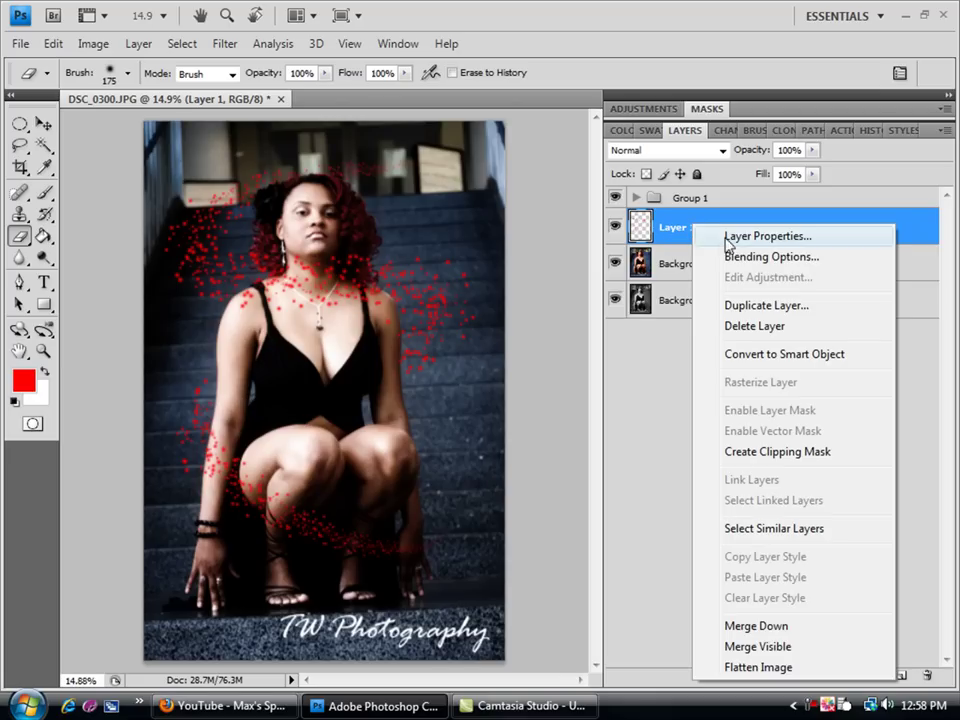
pyautogui.click(768, 257)
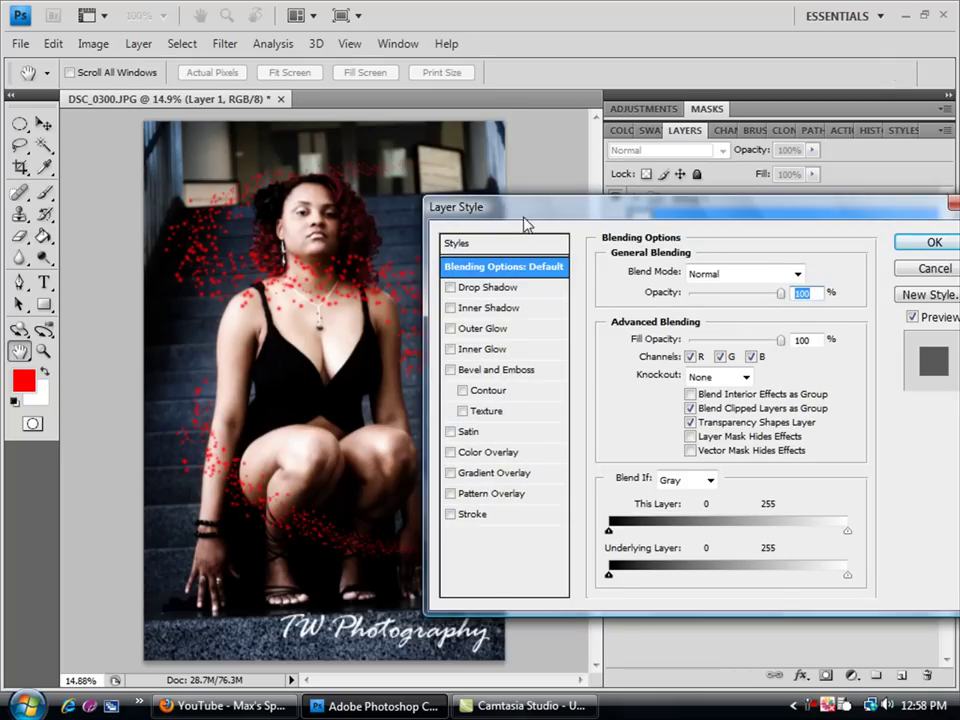
pyautogui.moveTo(528, 210); pyautogui.dragTo(568, 218)
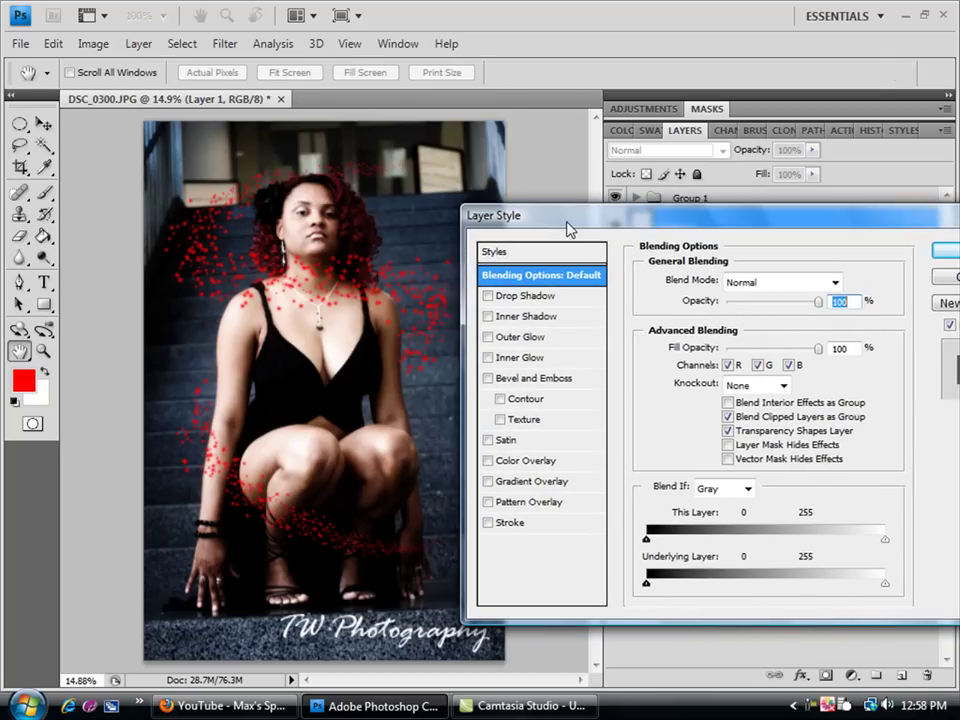
pyautogui.click(491, 338)
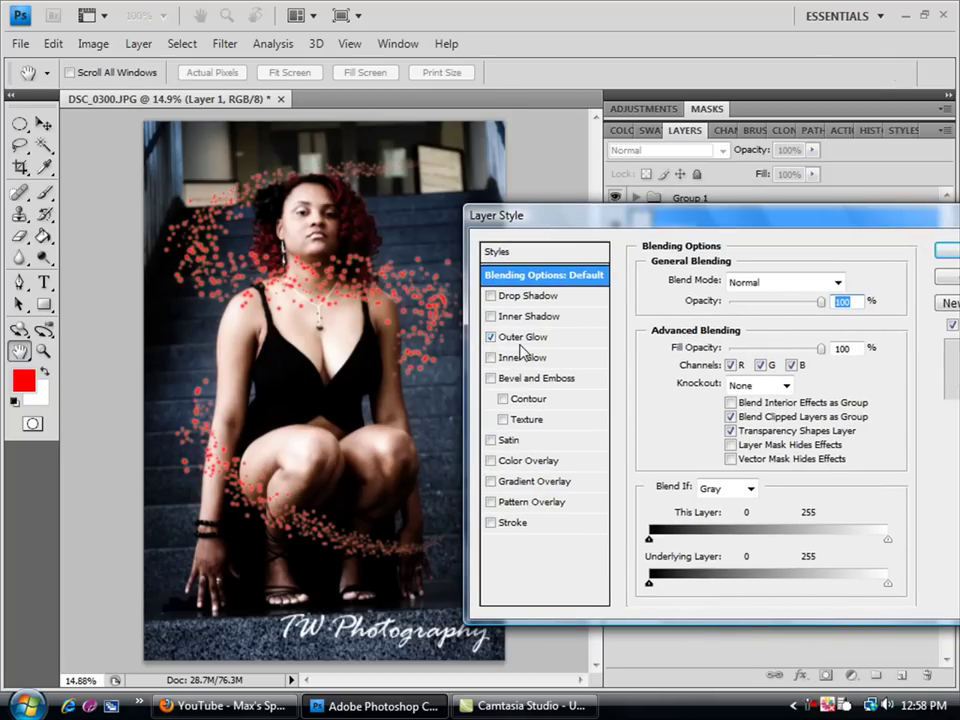
pyautogui.click(535, 338)
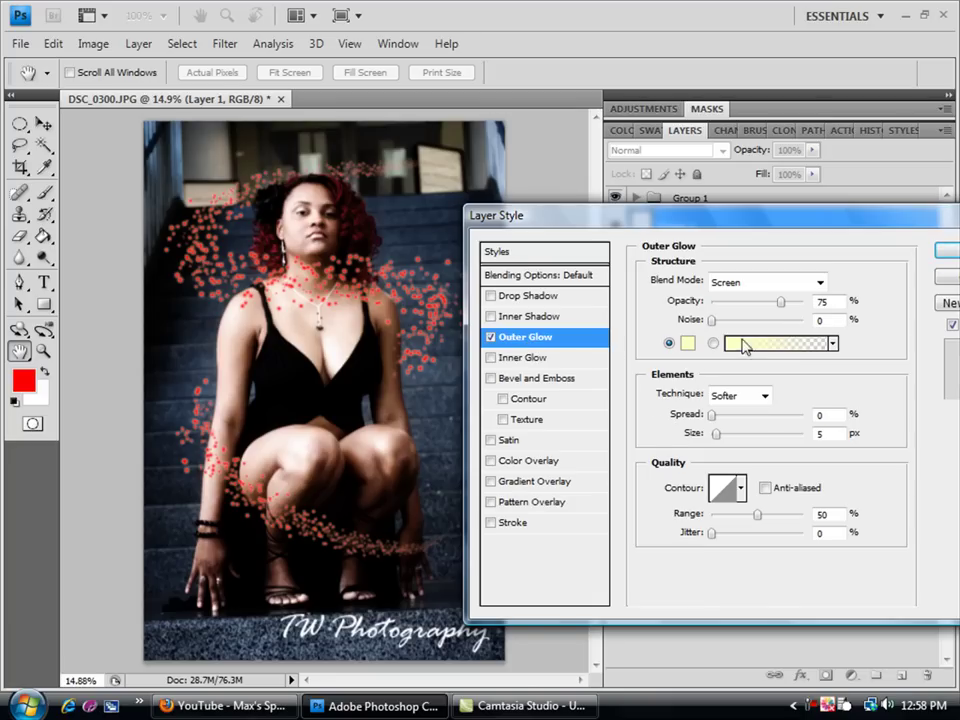
# Step: Set the Outer Glow to 80% opacity, 4% spread and 4 px size, and apply it to Layer 1
pyautogui.moveTo(782, 299); pyautogui.dragTo(785, 301)
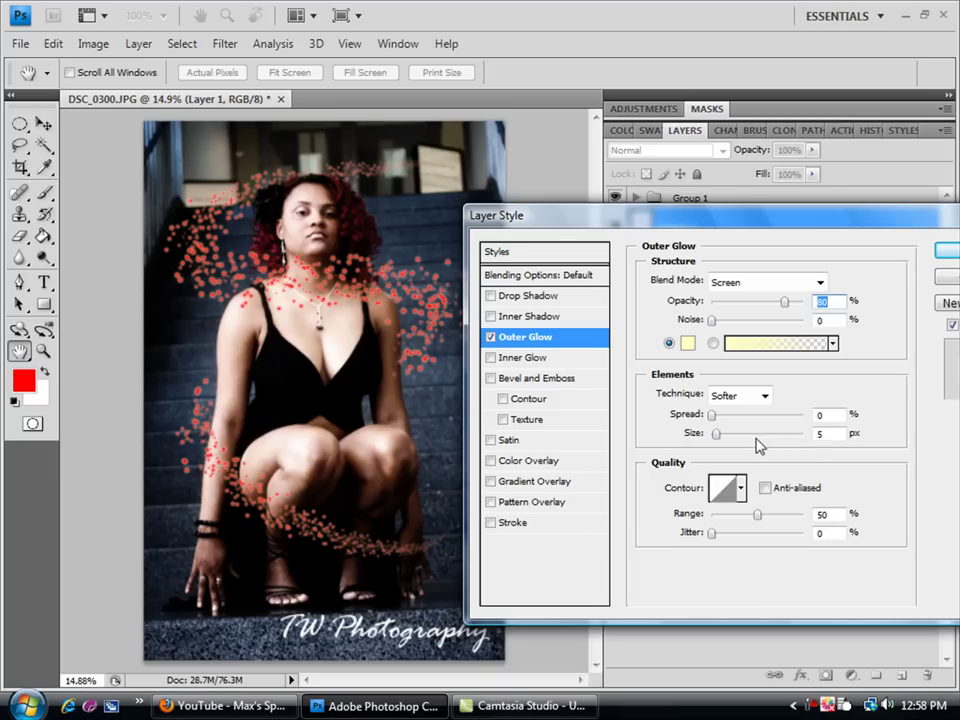
pyautogui.click(823, 434)
pyautogui.write('4')
pyautogui.click(840, 416)
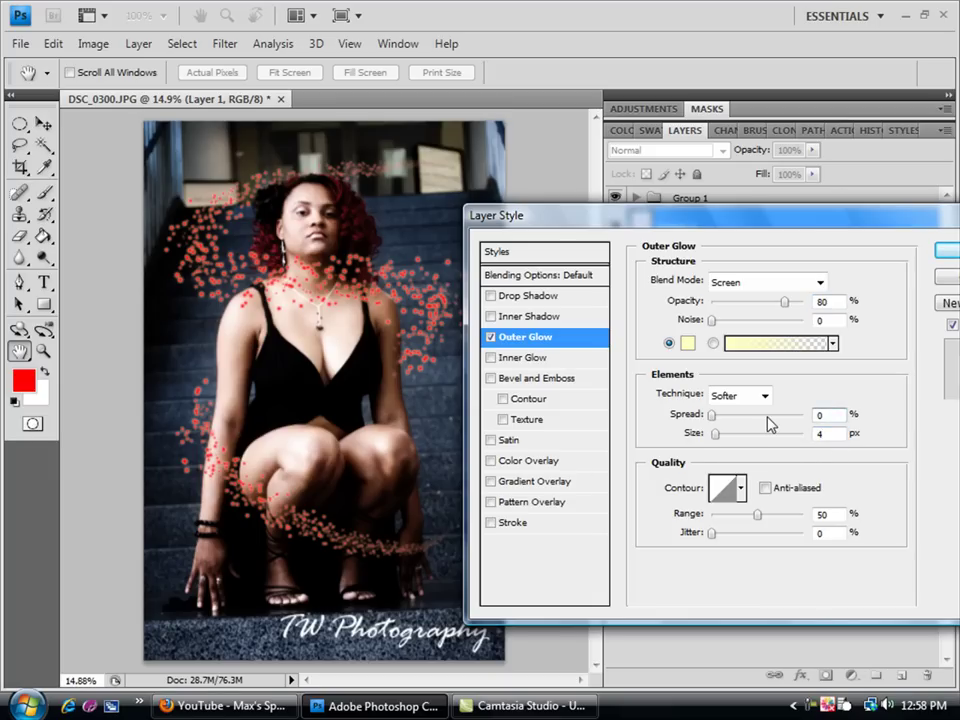
pyautogui.press('Up')
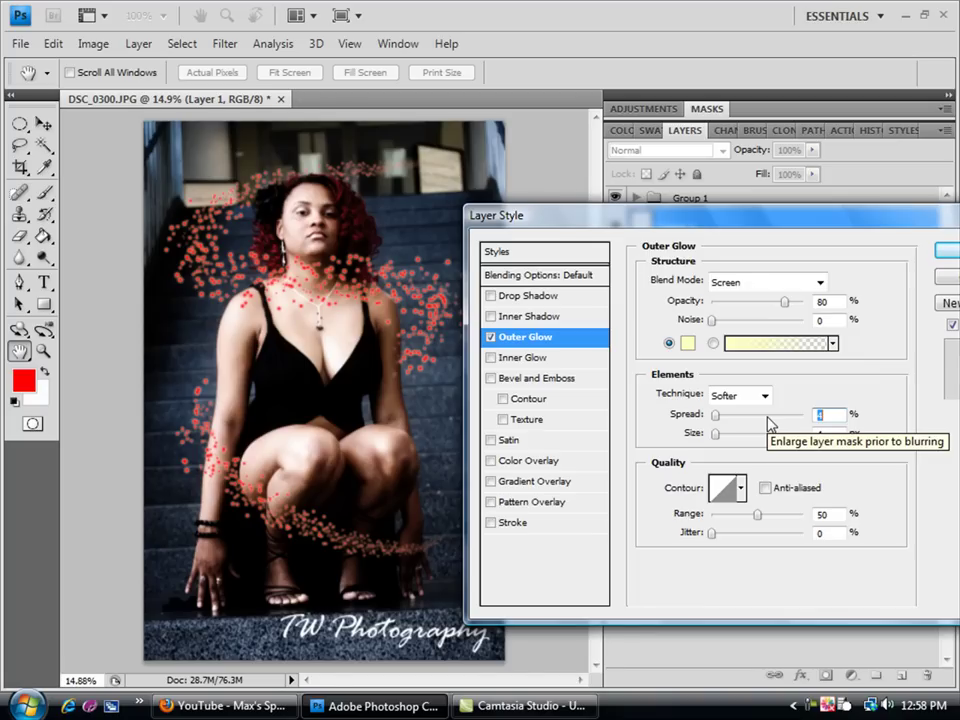
pyautogui.click(950, 252)
pyautogui.press('e')
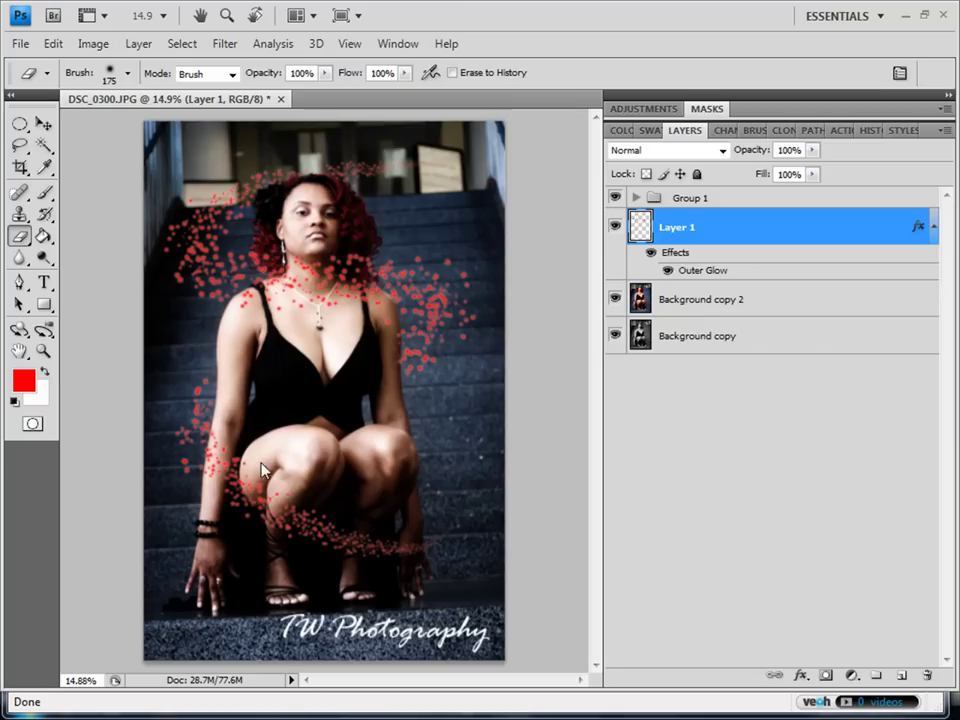
# Step: Scatter extra red dots around the edges and corners of the photo on Layer 1, enlarging the Brush to 80 px
pyautogui.click(45, 194)
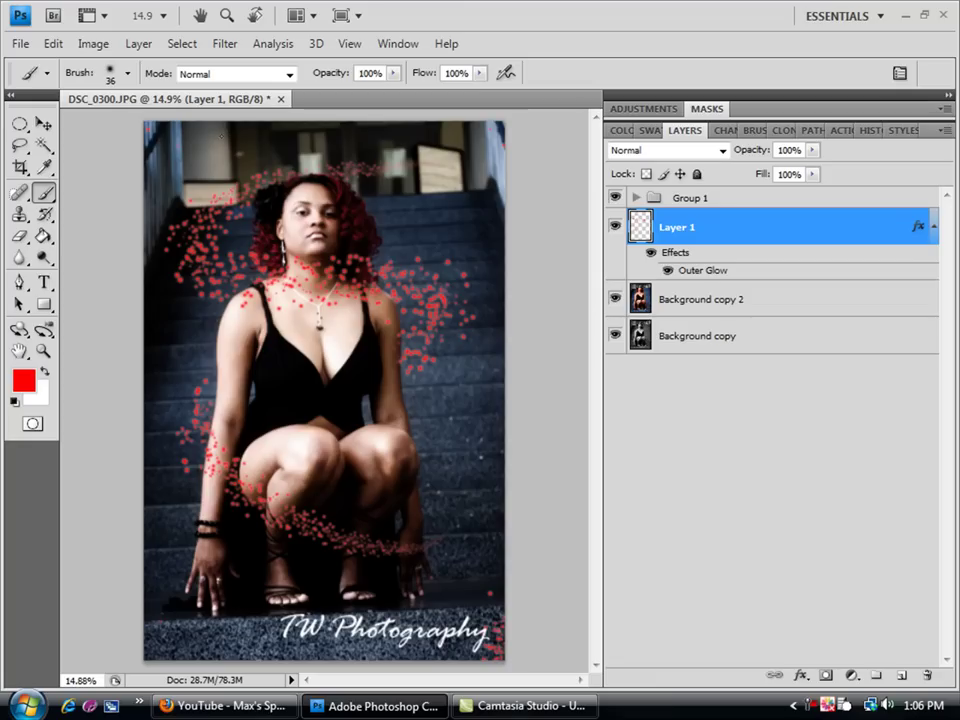
pyautogui.click(110, 74)
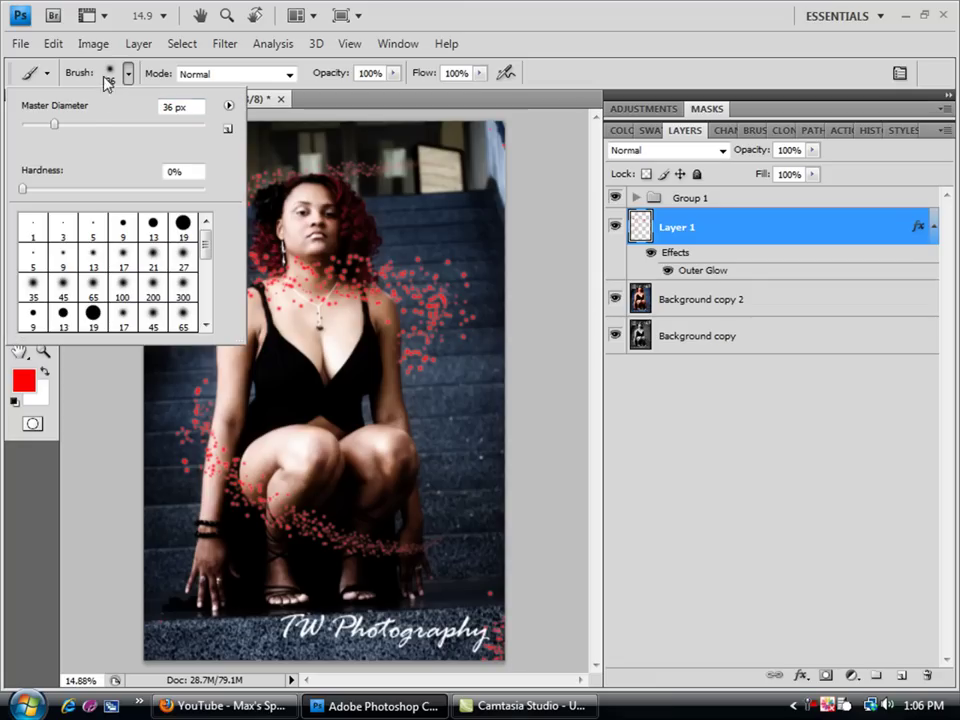
pyautogui.click(70, 125)
pyautogui.moveTo(82, 133); pyautogui.dragTo(94, 129)
pyautogui.press('Up')
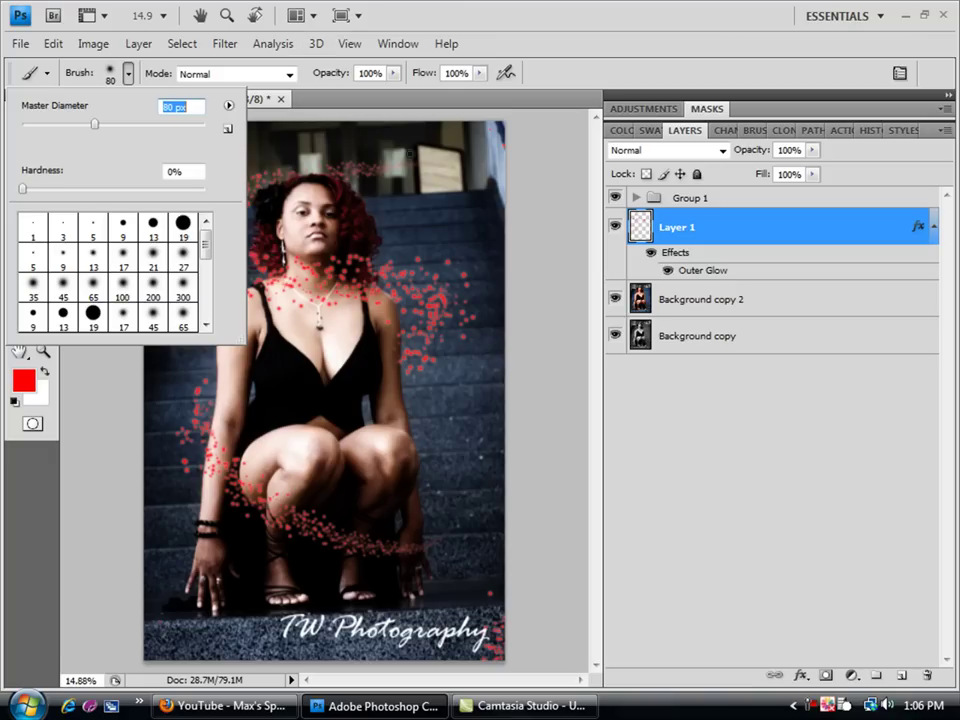
pyautogui.press('Return')
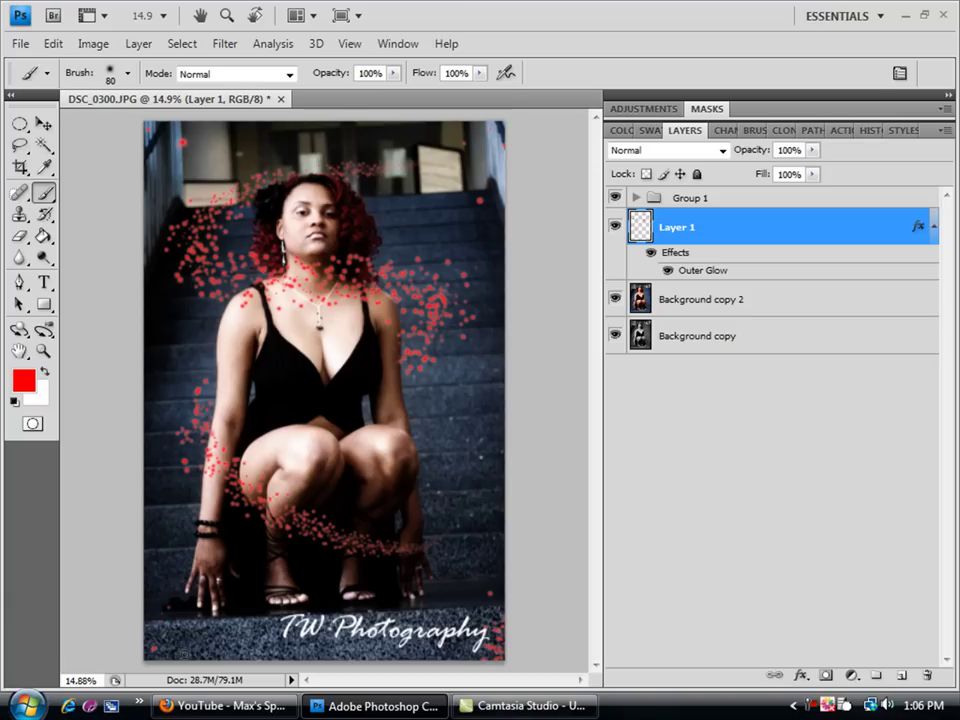
pyautogui.moveTo(502, 576)
pyautogui.mouseDown()
pyautogui.moveTo(496, 450)
pyautogui.moveTo(481, 448)
pyautogui.moveTo(457, 408)
pyautogui.moveTo(498, 326)
pyautogui.mouseUp()
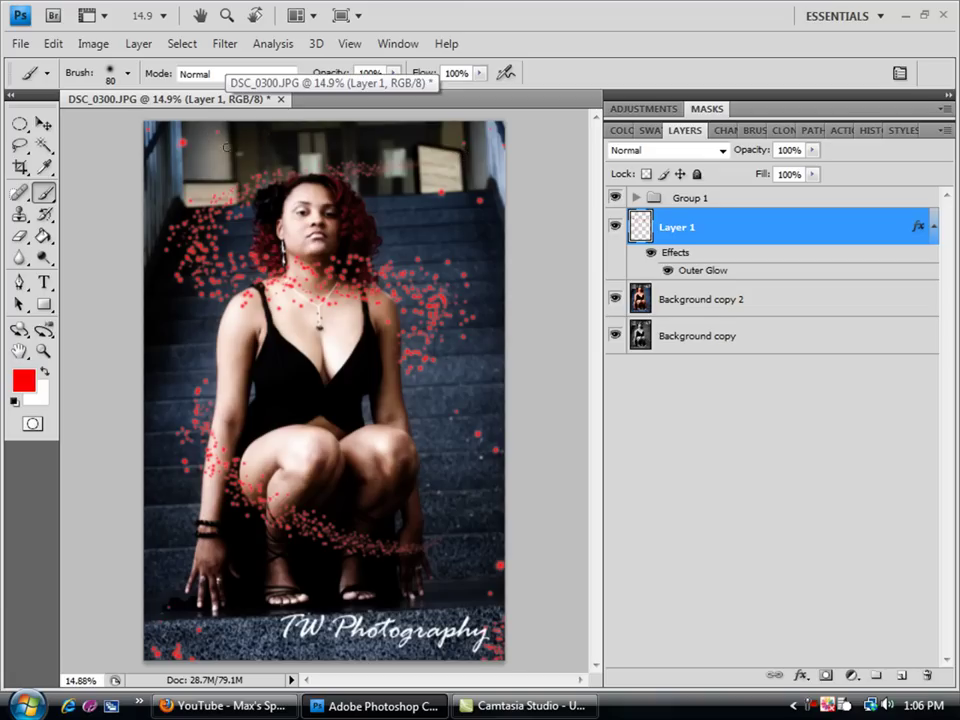
pyautogui.click(176, 355)
pyautogui.click(157, 327)
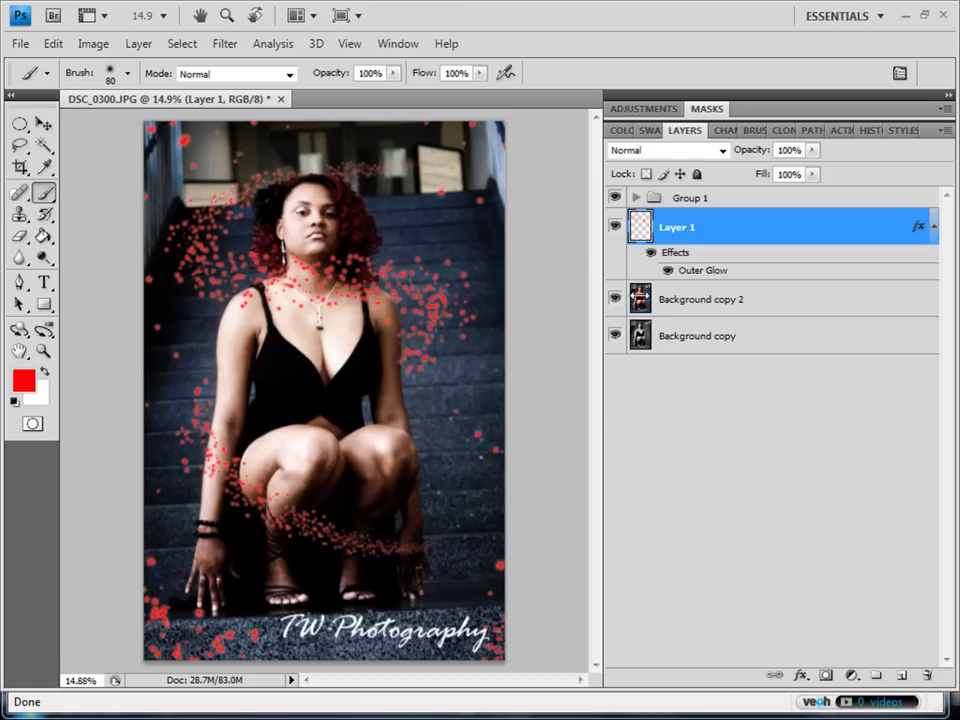
# Step: Apply Levels to Background copy 2 with the black input level at 60 and the midtone at 0.95
pyautogui.click(642, 300)
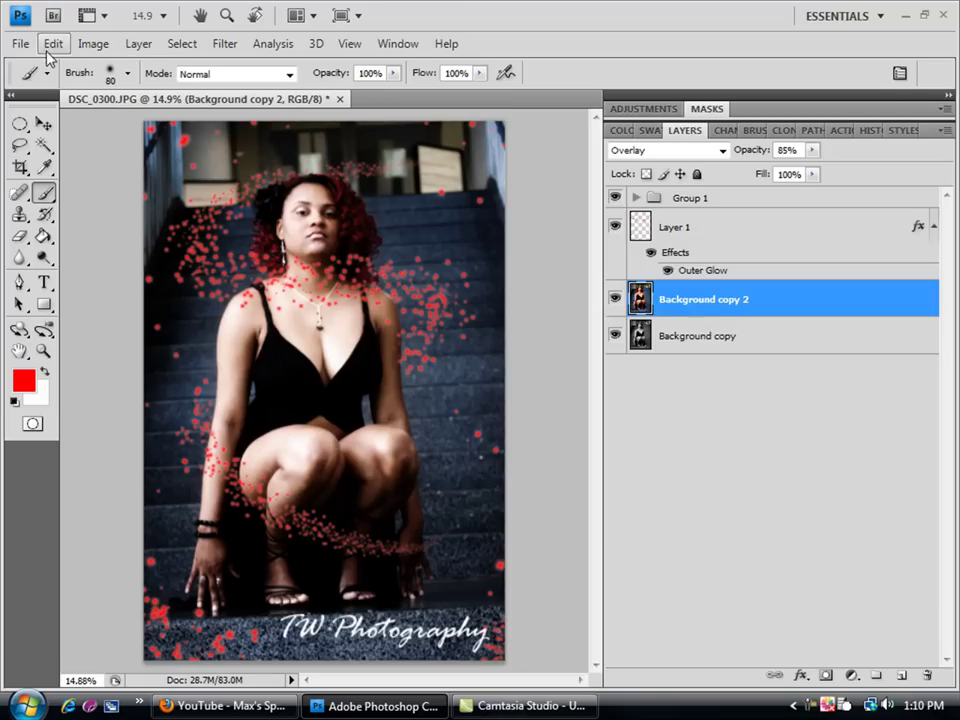
pyautogui.click(138, 44)
pyautogui.moveTo(96, 44)
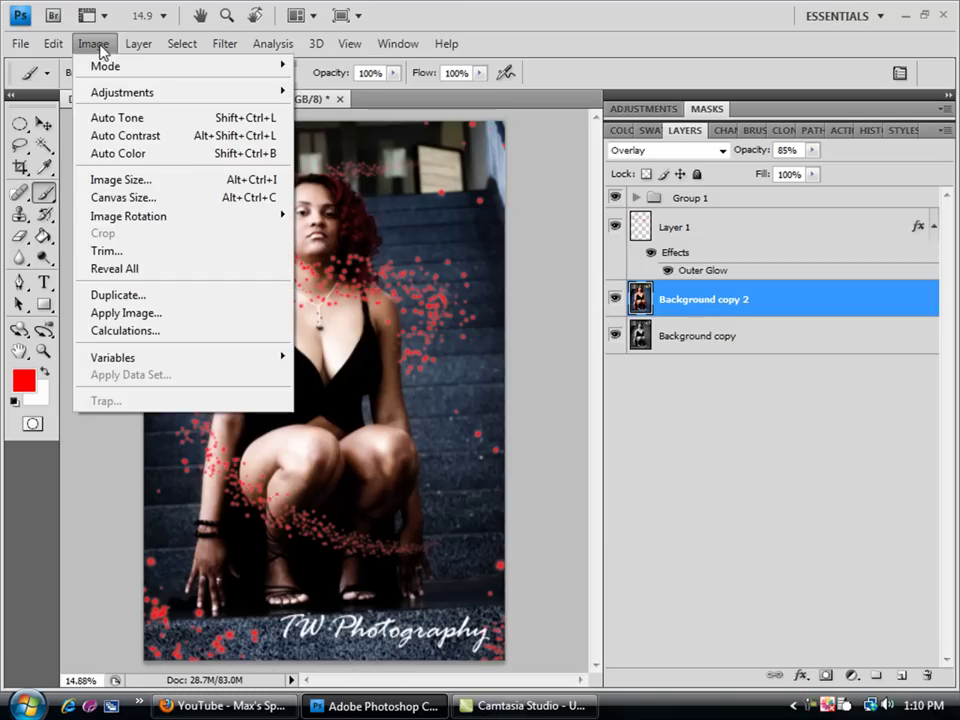
pyautogui.moveTo(118, 92)
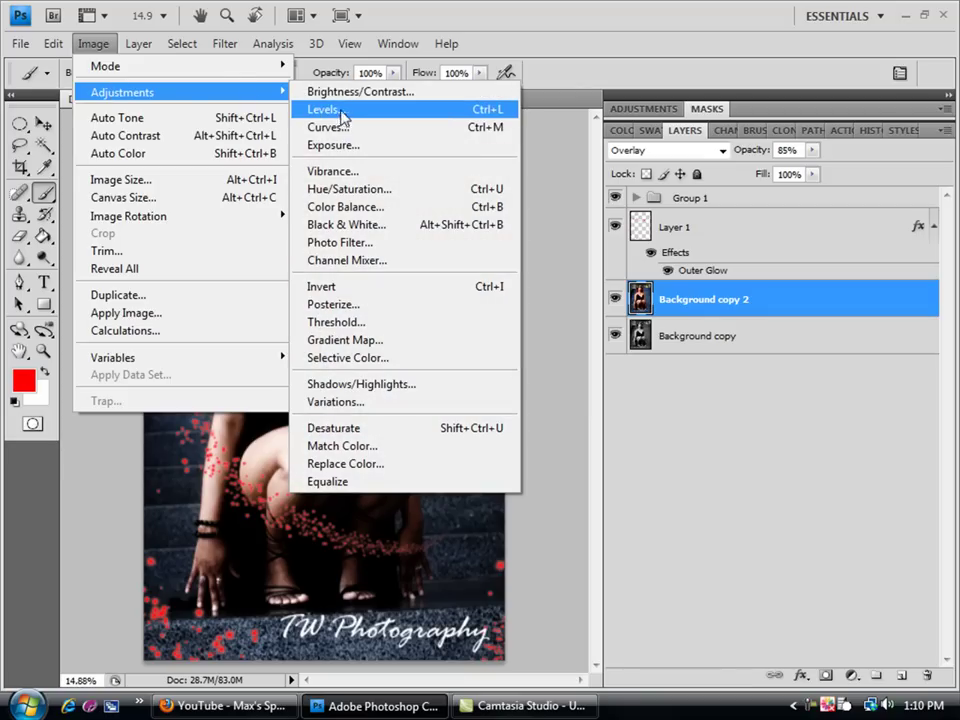
pyautogui.click(336, 112)
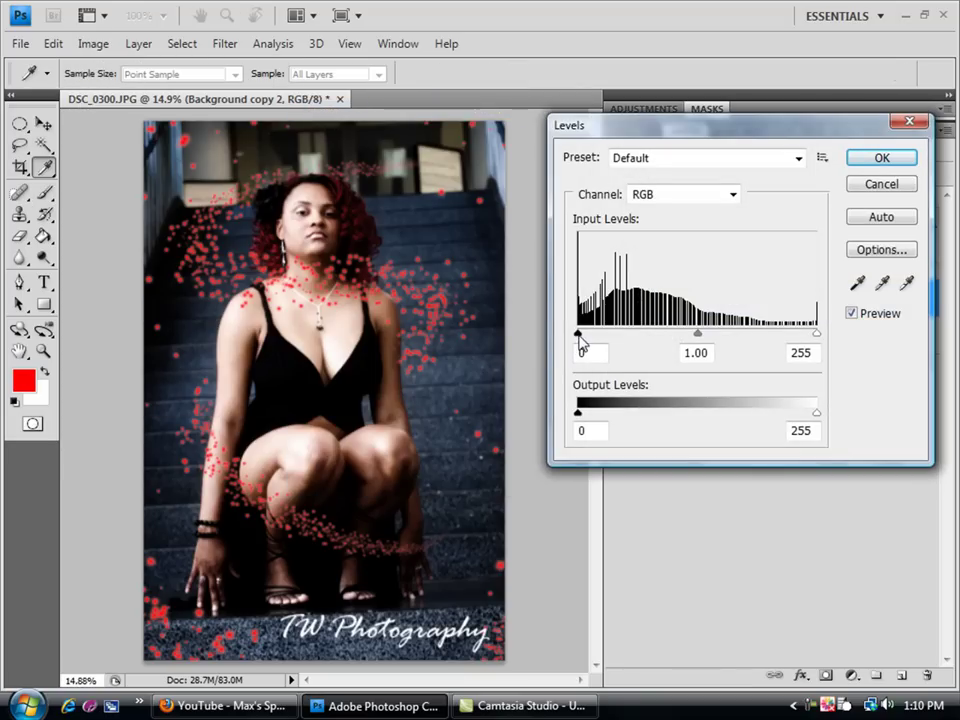
pyautogui.moveTo(580, 338); pyautogui.dragTo(636, 336)
pyautogui.moveTo(725, 334); pyautogui.dragTo(730, 333)
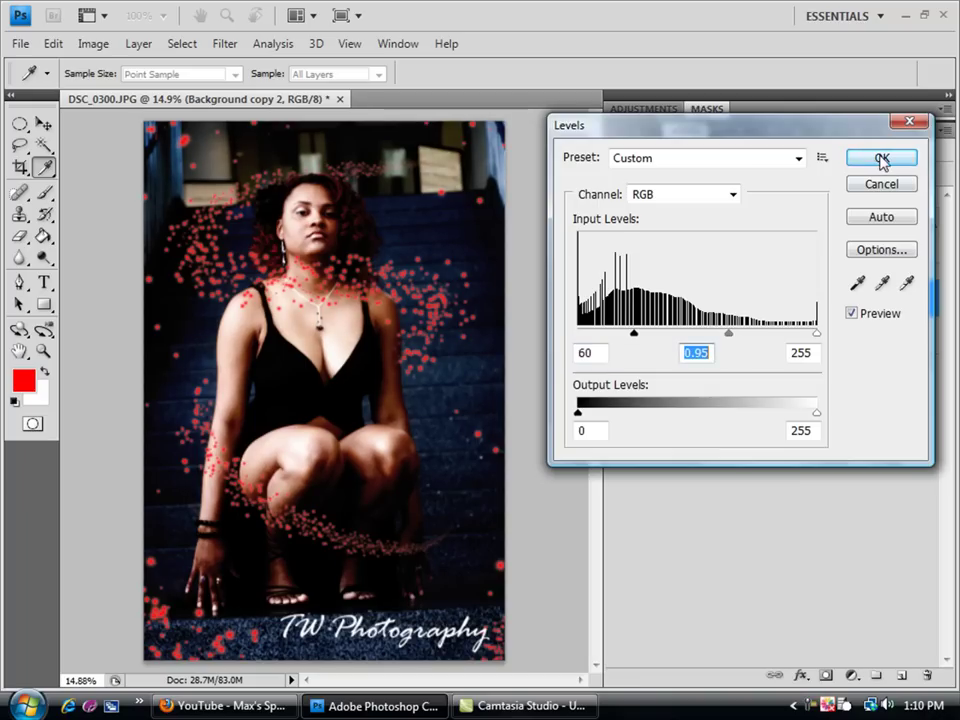
pyautogui.click(881, 157)
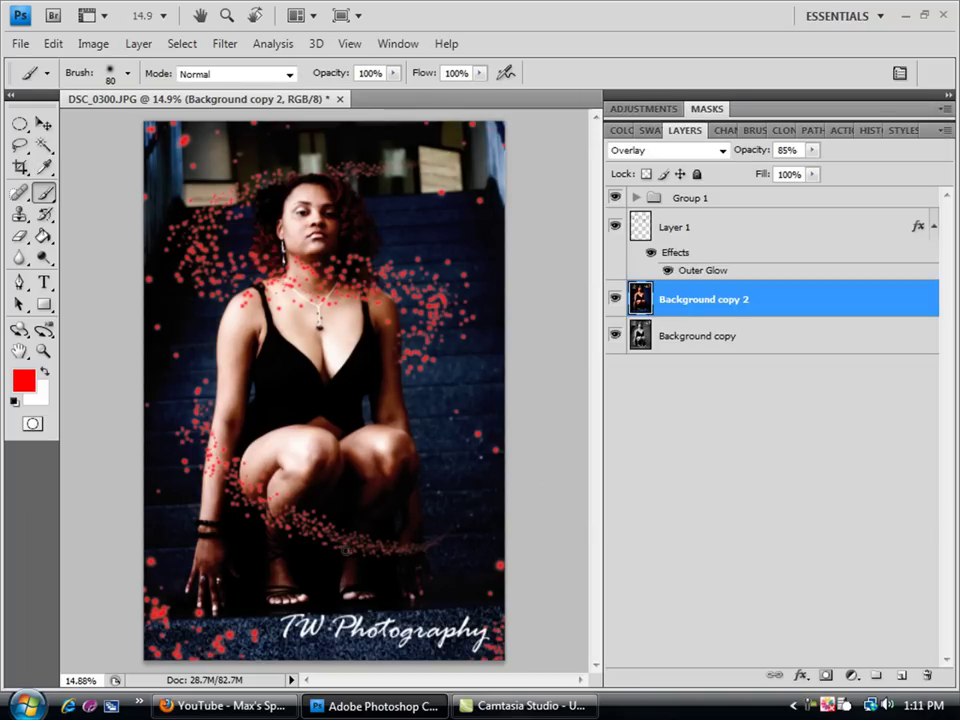